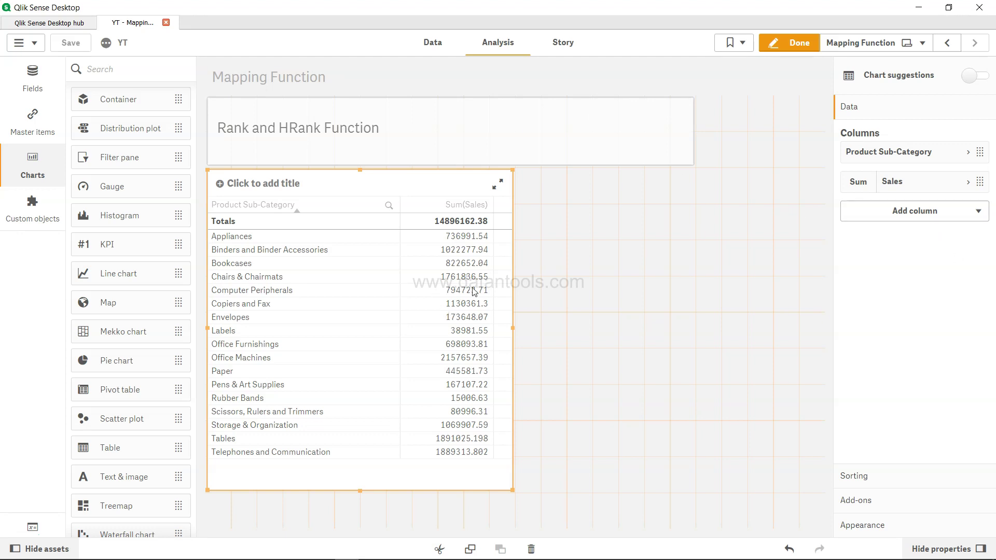
Step: Add a measure column with the expression Rank(Sum(Sales)) to the sub-category table
left_click(902, 211)
left_click(893, 265)
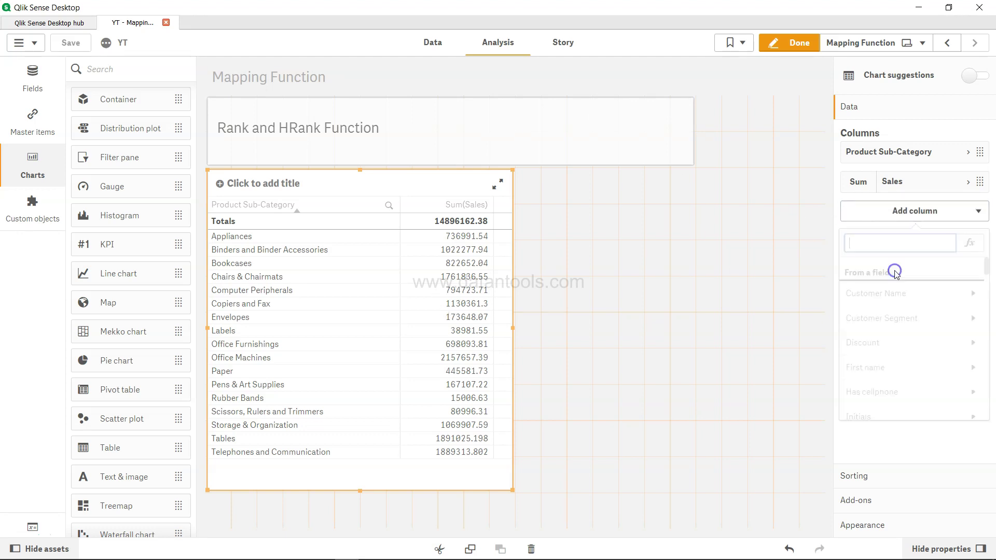
left_click(969, 243)
type("Rank(Su")
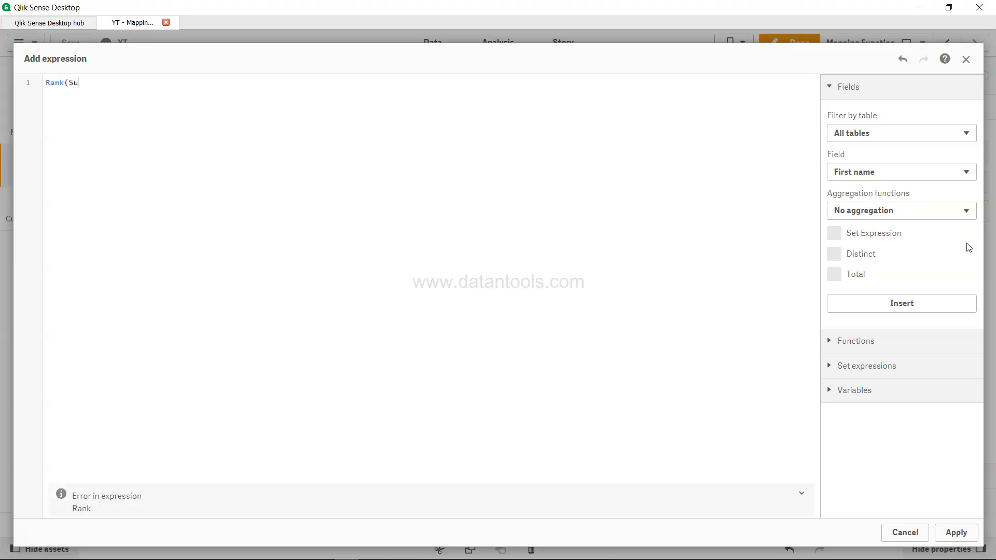
type("m(Sales)")
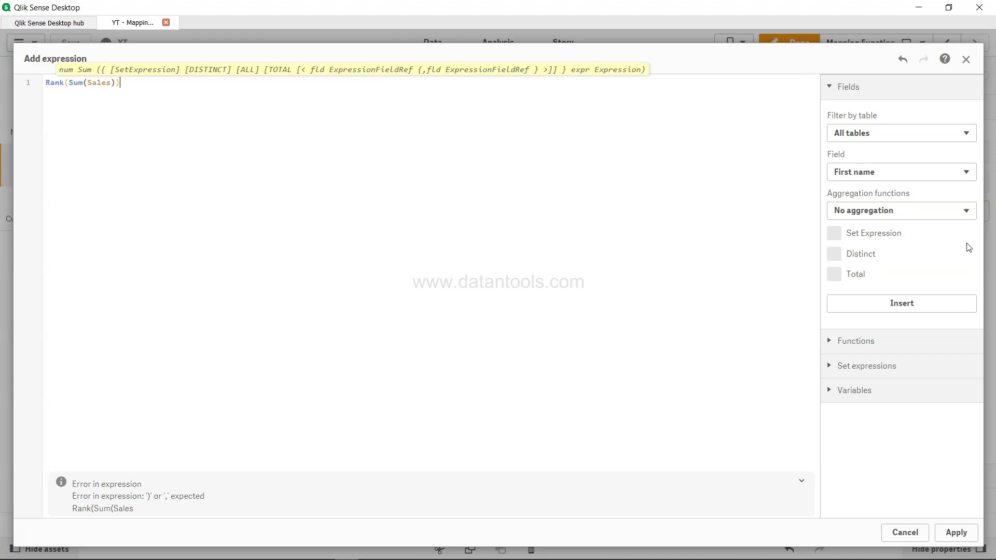
type(")")
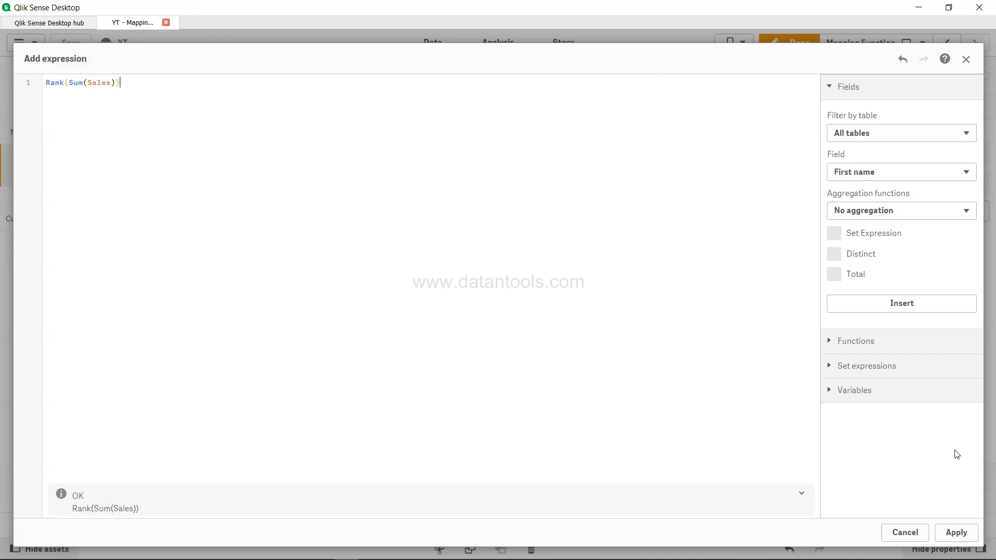
left_click(956, 532)
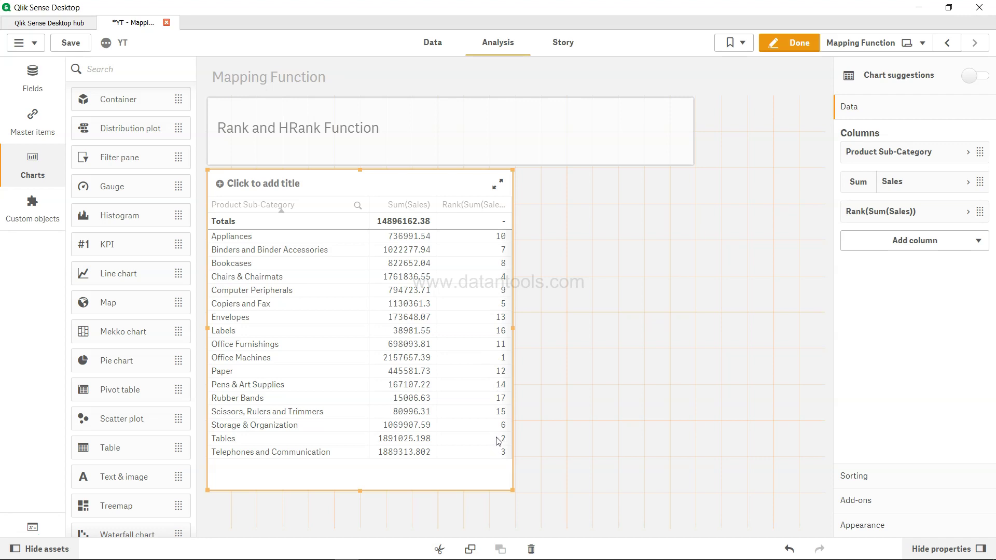
Step: Make Sum(Sales) the first sort priority in the table's sorting
left_click(861, 476)
left_click(846, 180)
left_click_drag(848, 181, 847, 154)
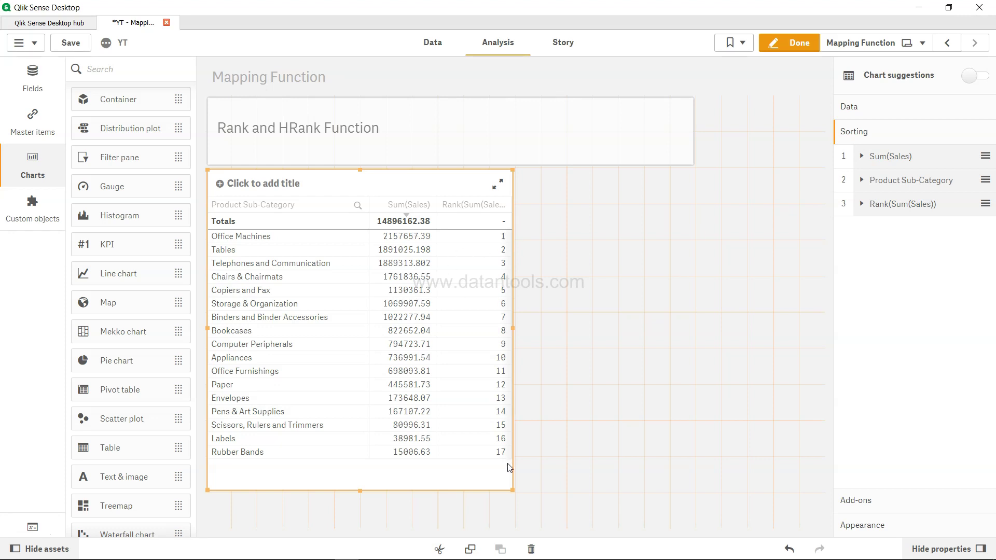
Step: Set Sum(Sales) to custom sorting, sorted numerically in descending order
left_click(862, 156)
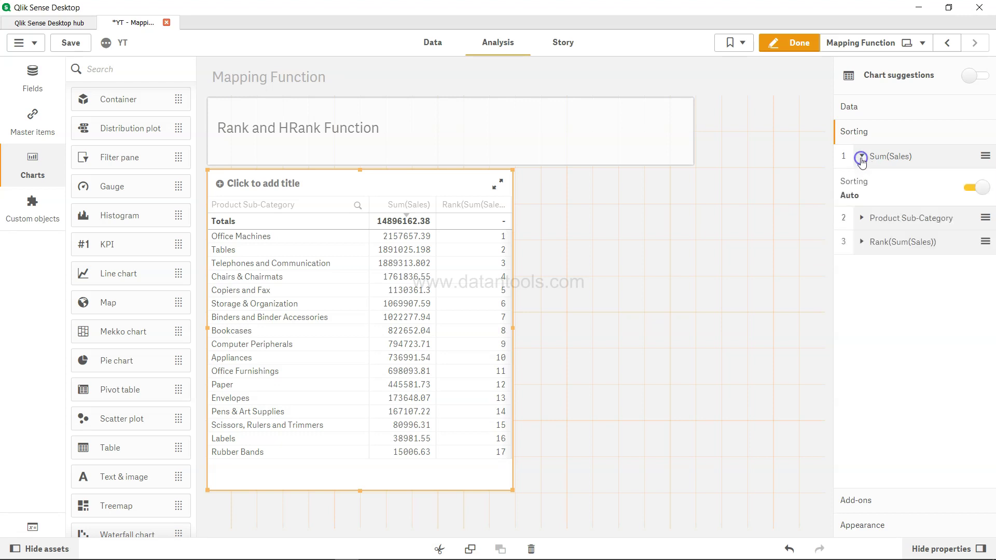
left_click(971, 190)
left_click(874, 228)
left_click(880, 222)
left_click(904, 254)
left_click(901, 263)
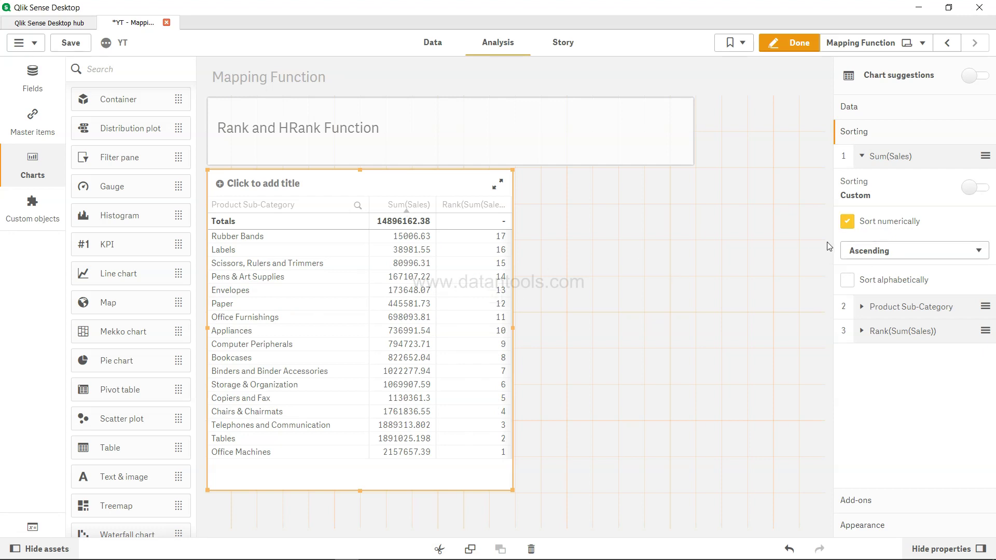
left_click(879, 251)
left_click(882, 276)
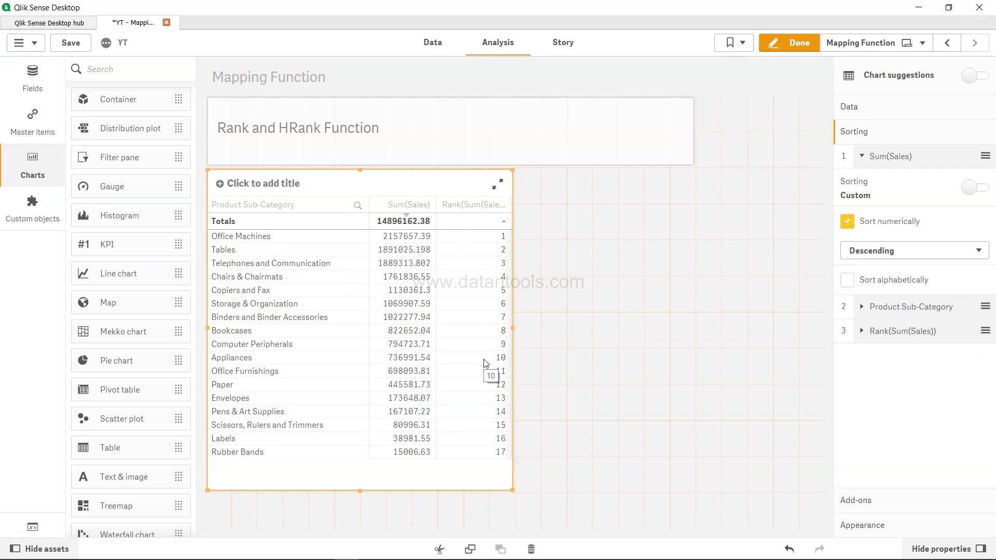
Step: Add Customer Segment as a dimension below Product Sub-Category and widen the table
left_click(862, 157)
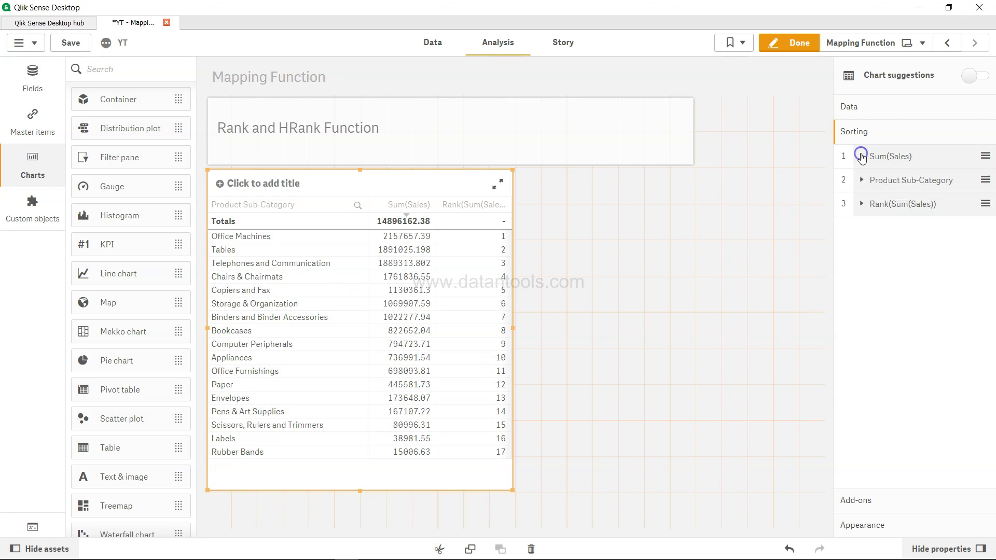
left_click(878, 111)
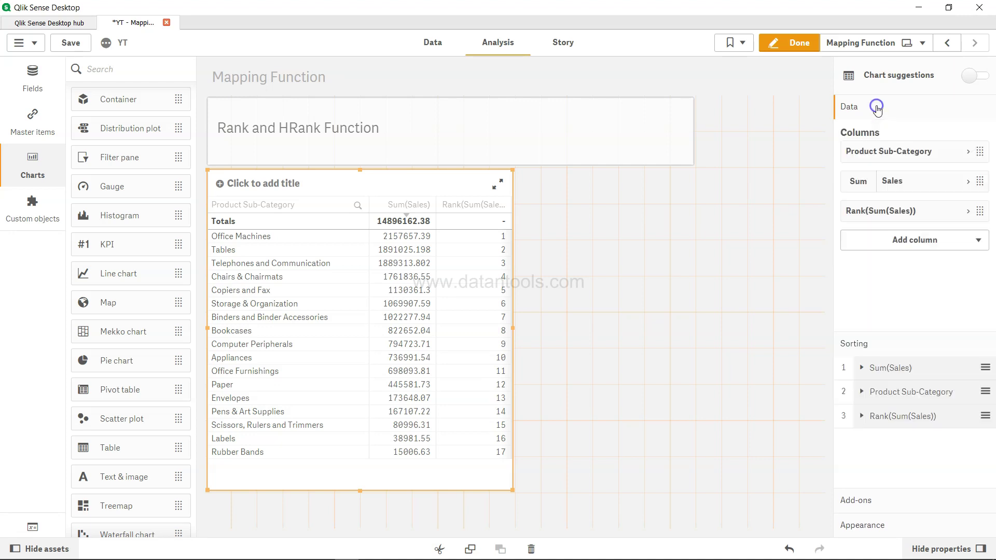
left_click(898, 241)
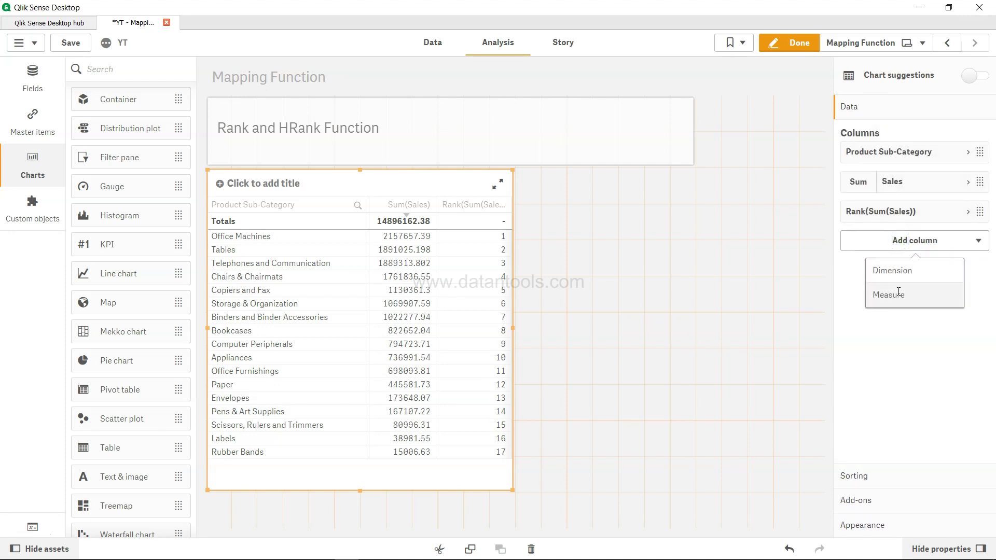
left_click(902, 269)
left_click(901, 347)
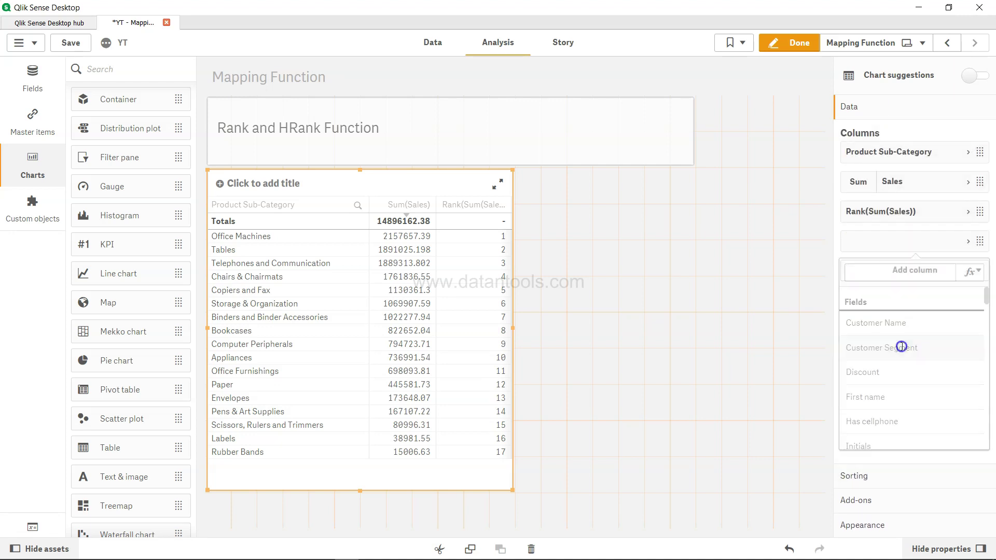
left_click_drag(874, 246, 883, 177)
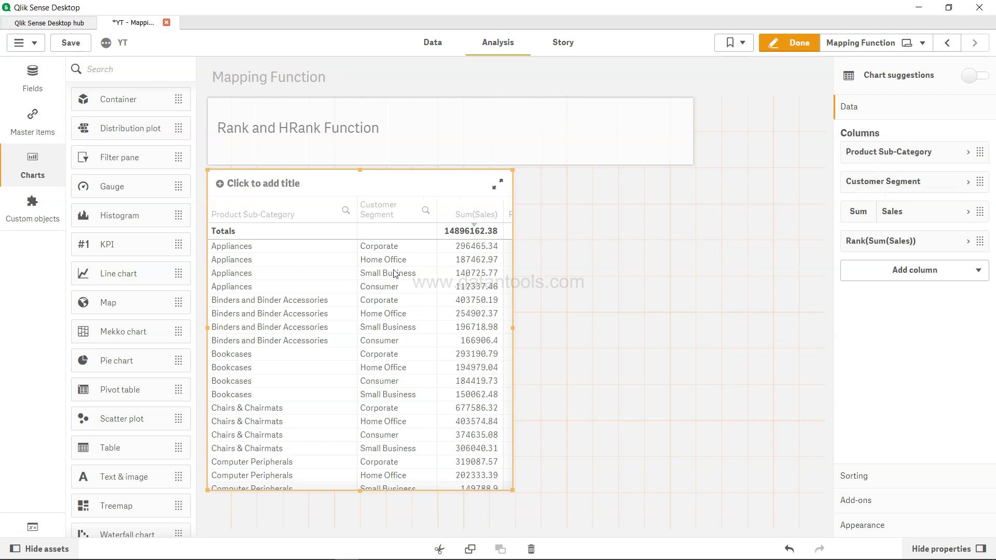
left_click_drag(513, 327, 568, 335)
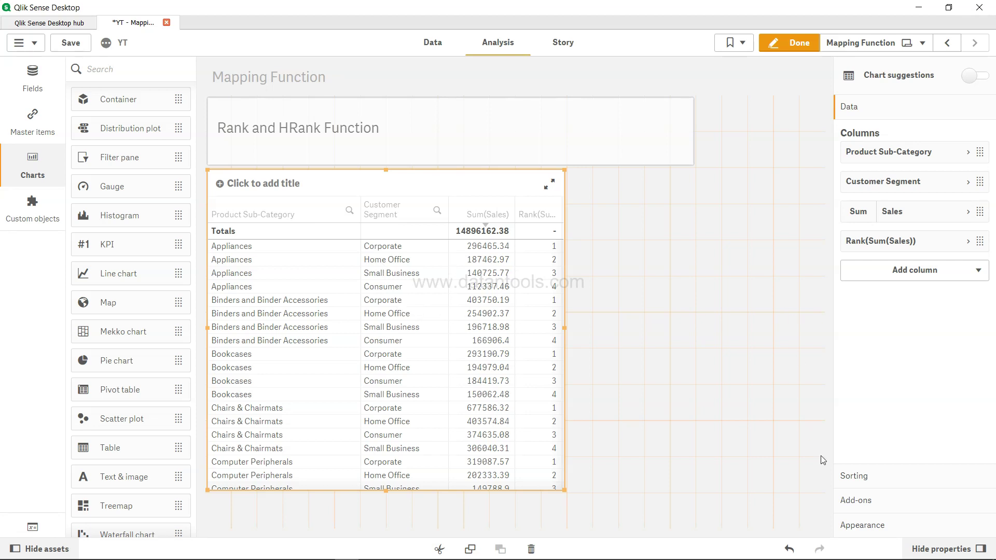
Step: Place a new pivot table on the sheet with Product Sub-Category as its row dimension
left_click(855, 476)
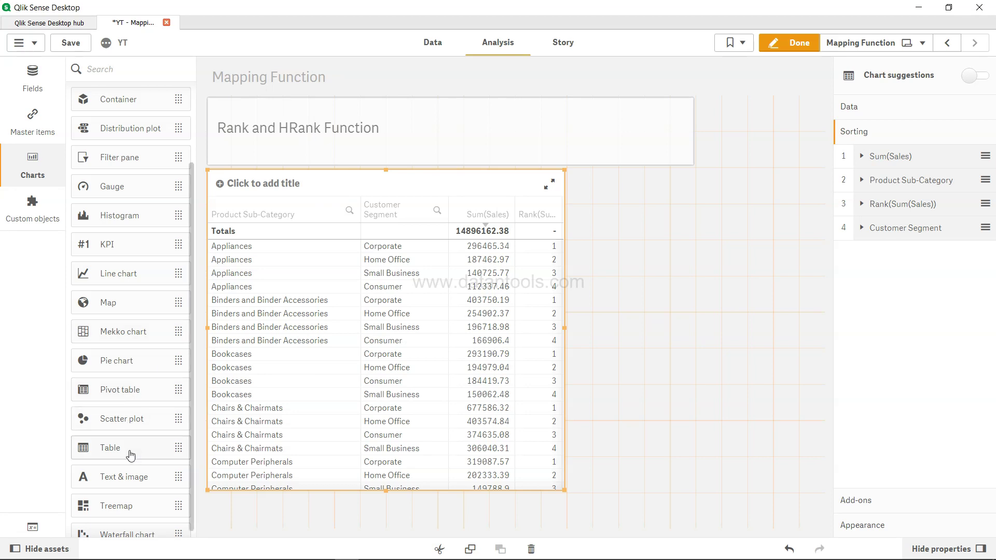
left_click_drag(131, 392, 645, 225)
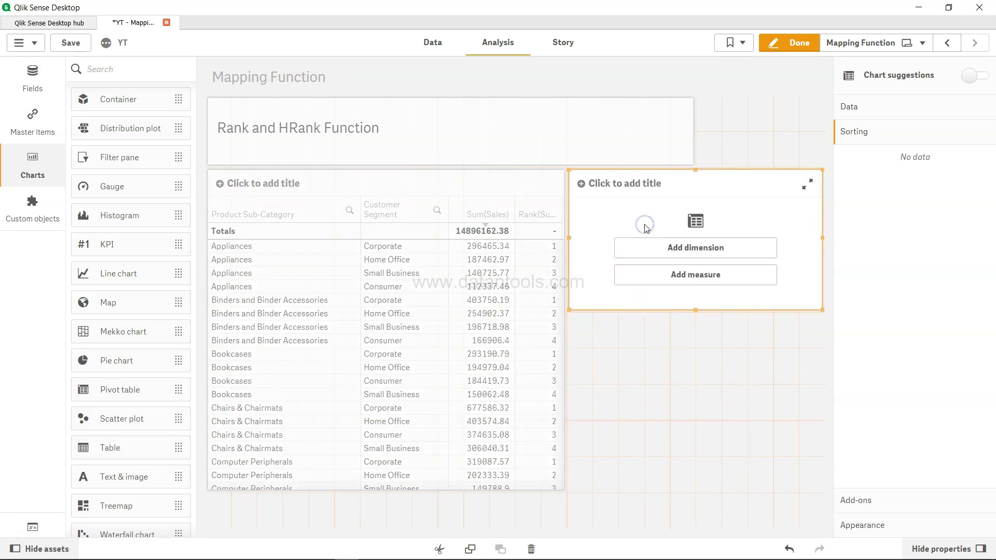
left_click(719, 261)
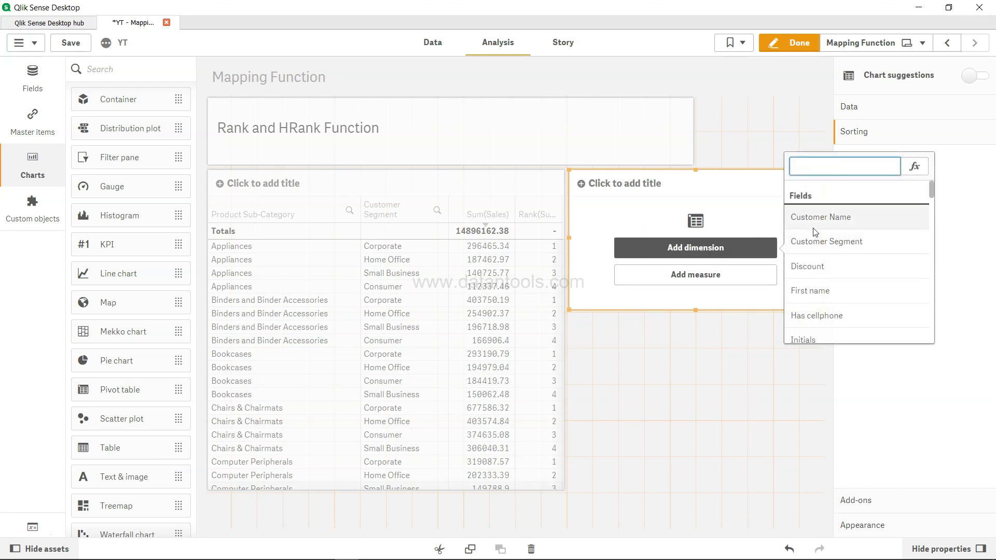
type("produ")
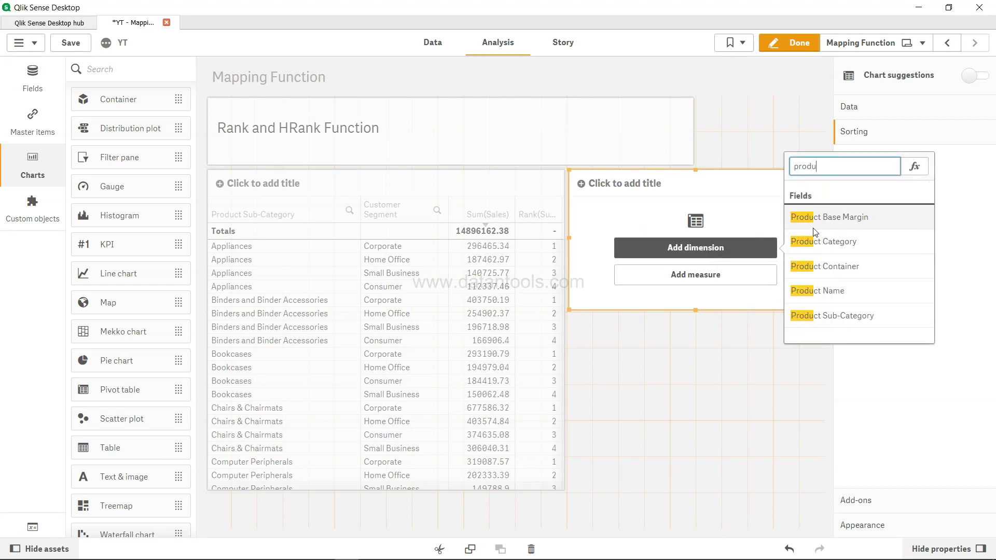
left_click(832, 314)
Step: Add Customer Segment as the column dimension and sum(Sales) as the measure
left_click(914, 238)
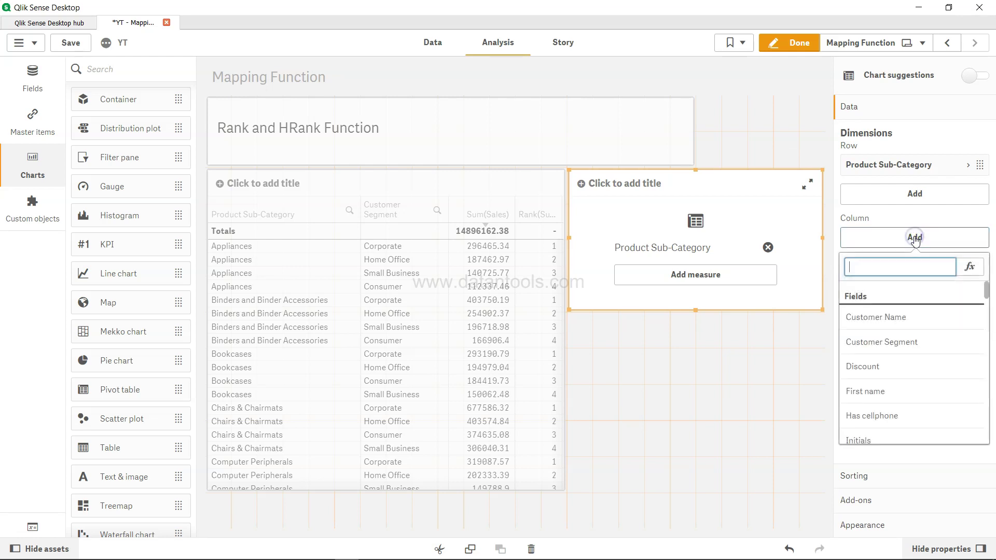
type("cu")
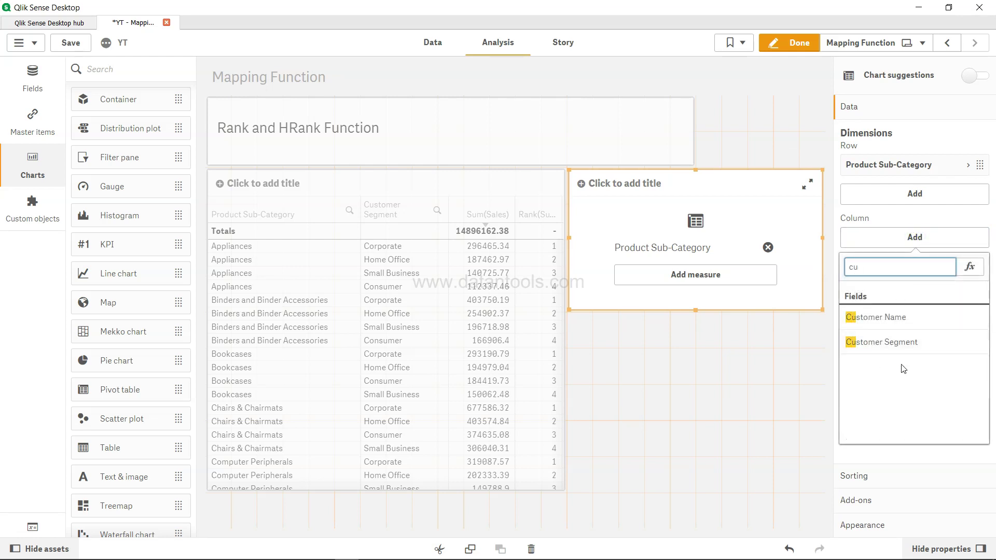
left_click(904, 340)
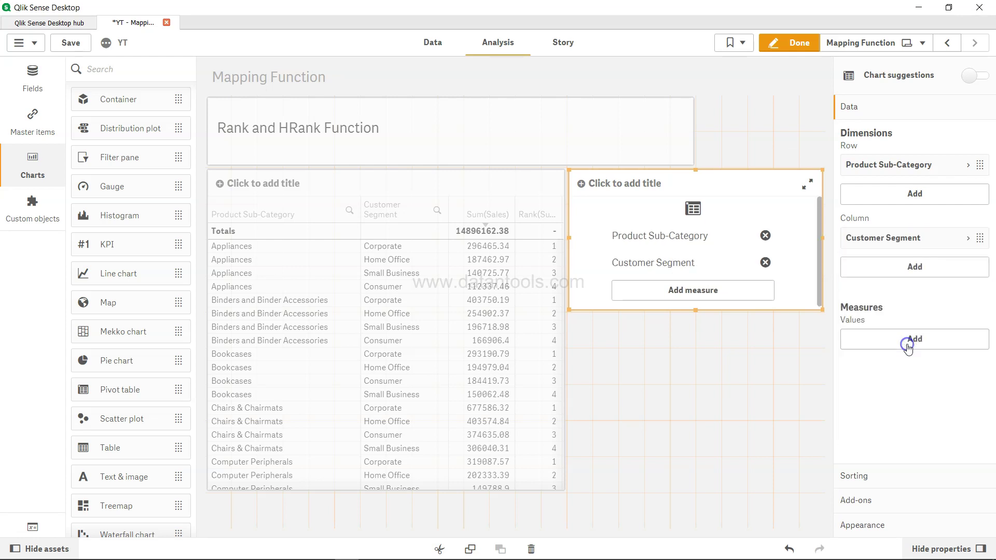
left_click(724, 291)
type("s")
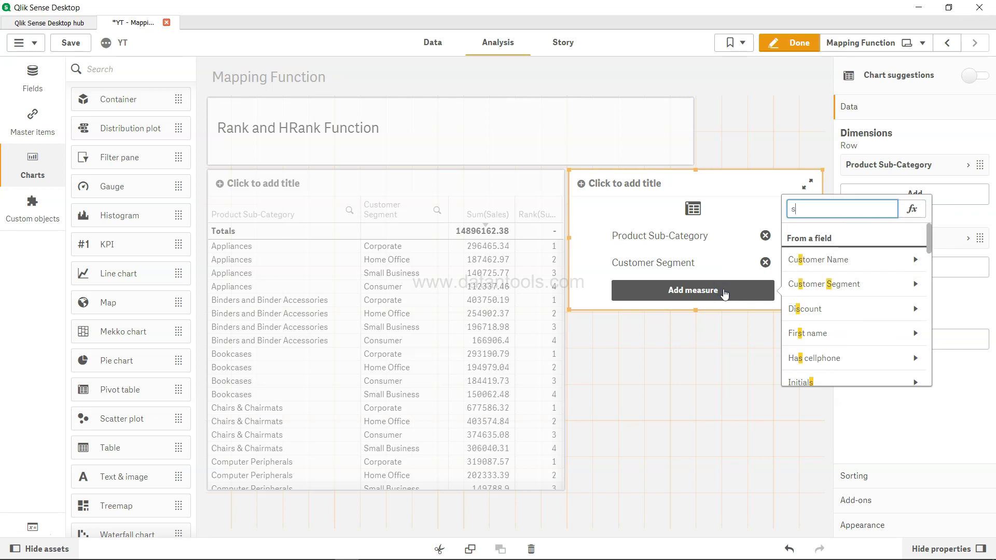
type("um(Sales)")
key("Return")
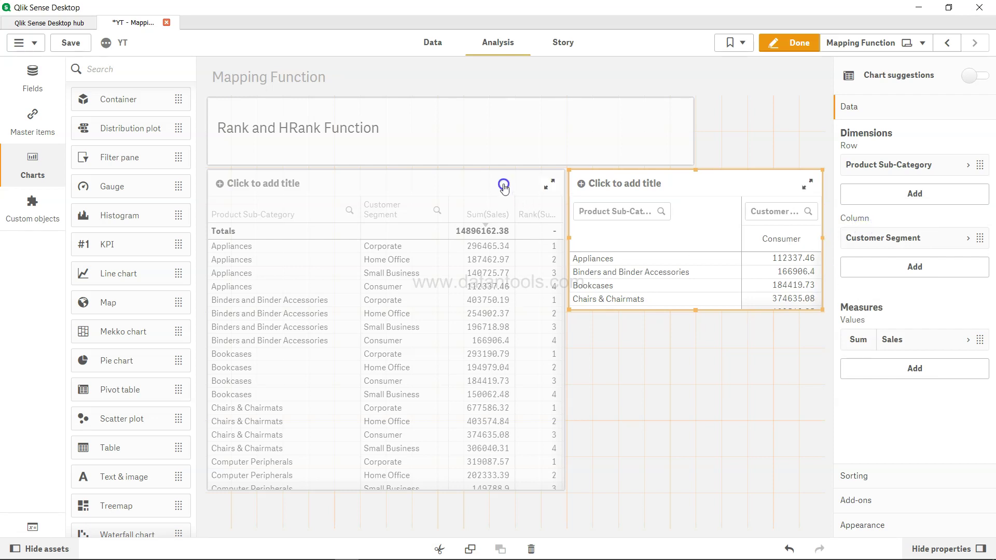
Step: Delete the old Rank table, move the pivot table into its place, and enlarge it
left_click(501, 186)
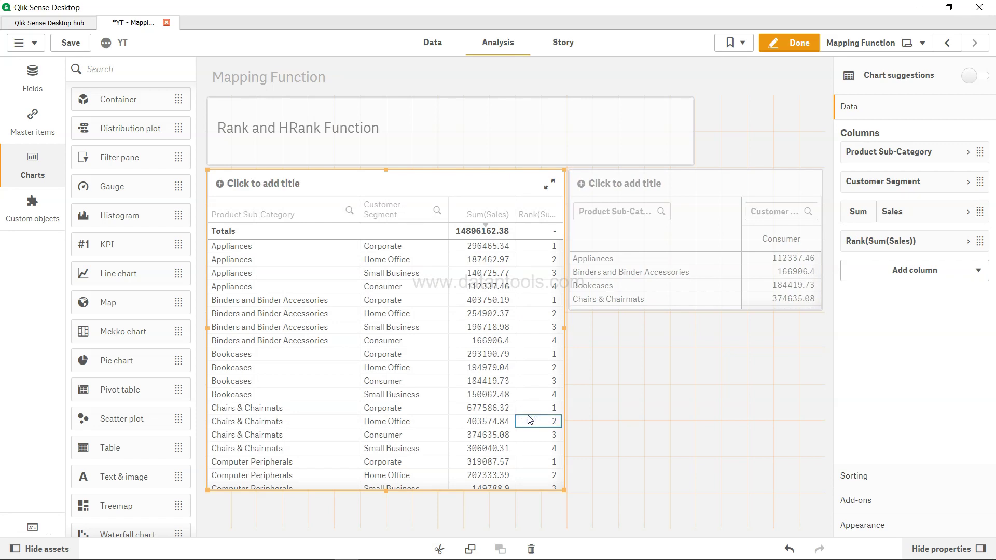
key("Delete")
left_click_drag(656, 211, 362, 229)
left_click_drag(512, 238, 767, 235)
left_click_drag(489, 310, 474, 508)
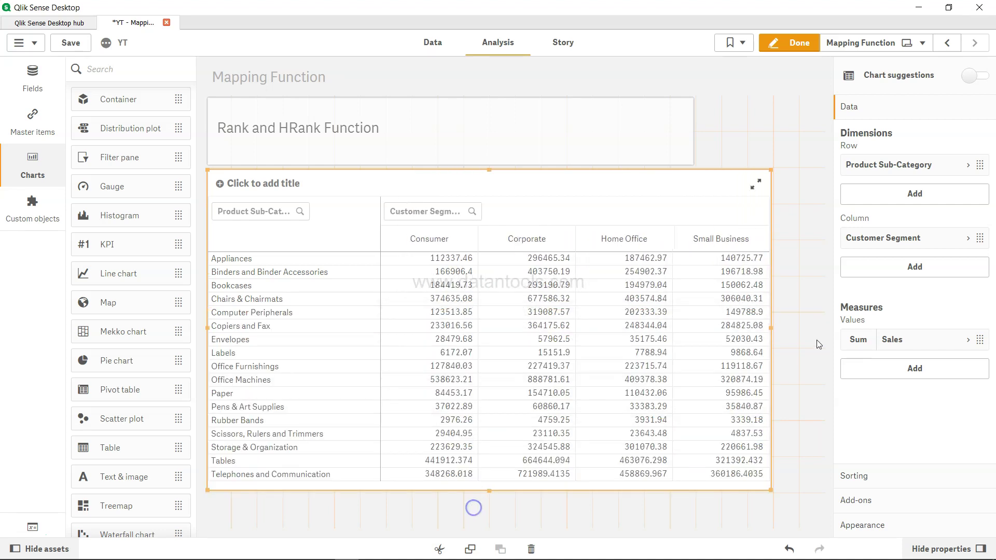
left_click_drag(769, 327, 826, 321)
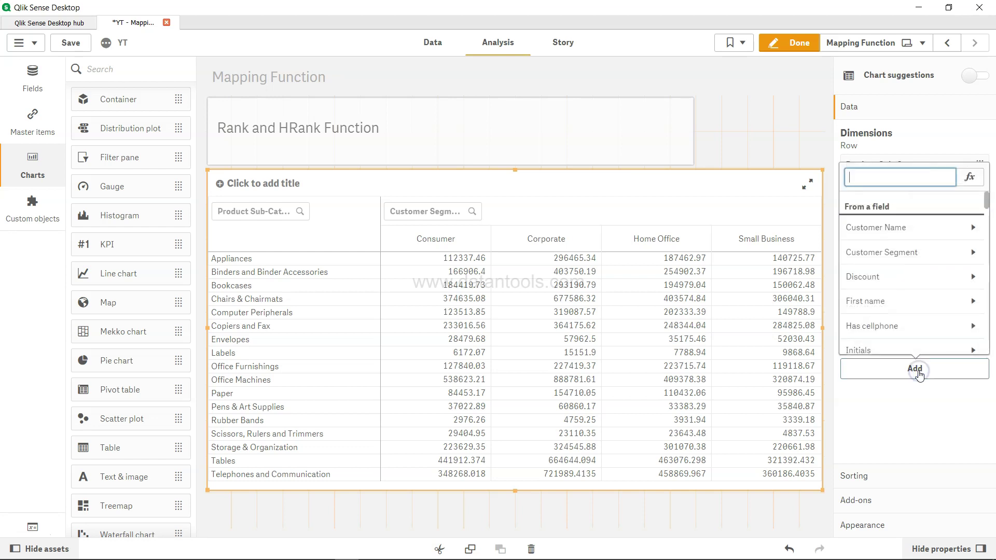
Step: Enter Hrank(Sum(Sales)) as a new entry for the pivot table
type("Hr")
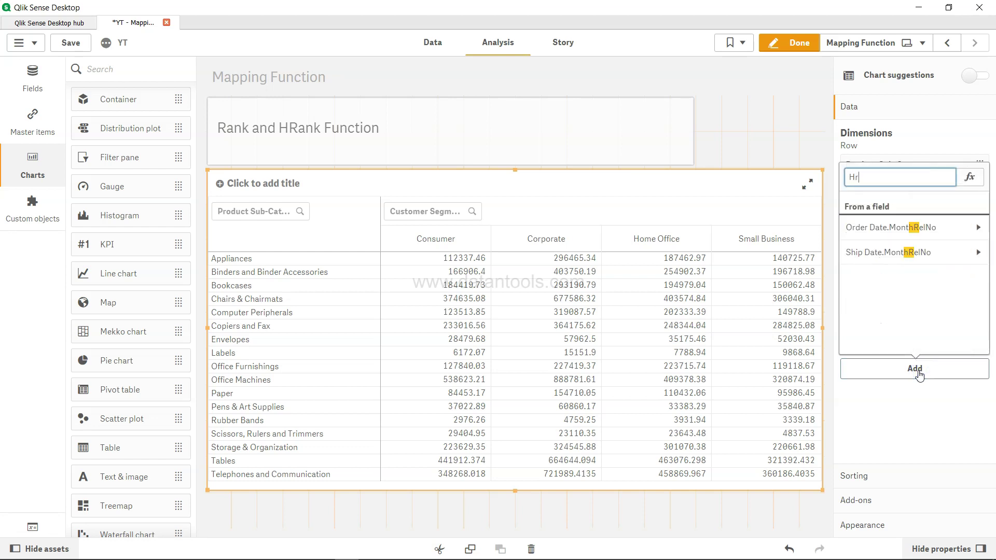
type("ank(Sum(Sales")
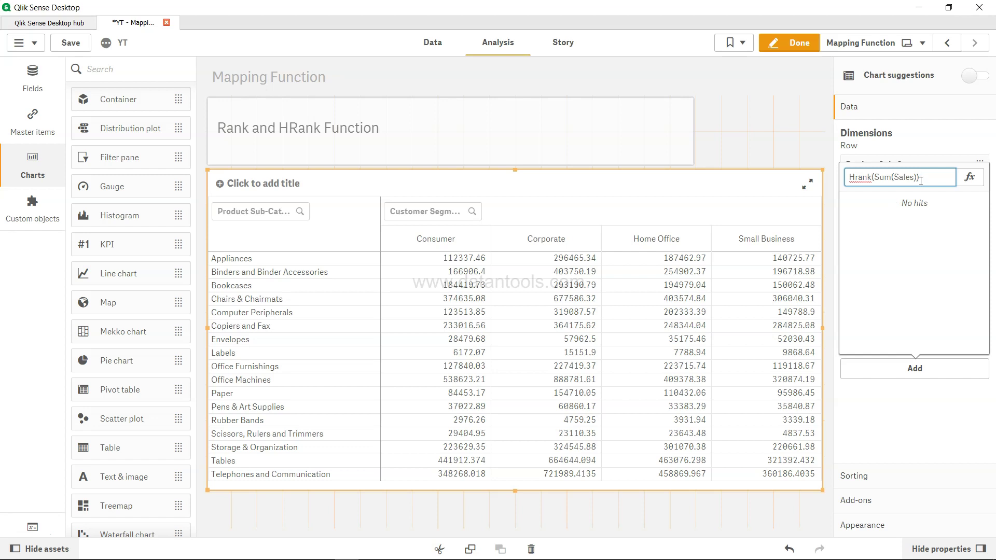
key("Return")
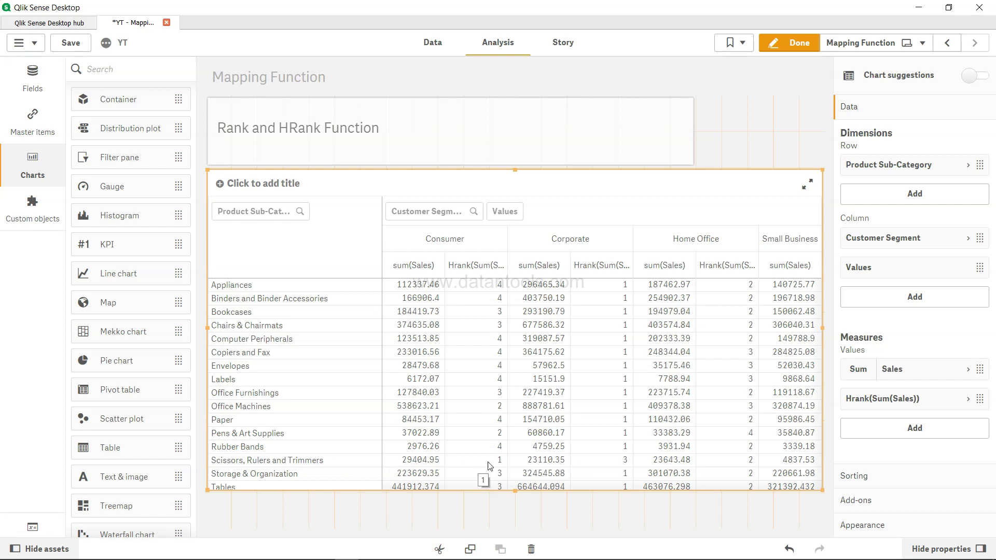
left_click(795, 46)
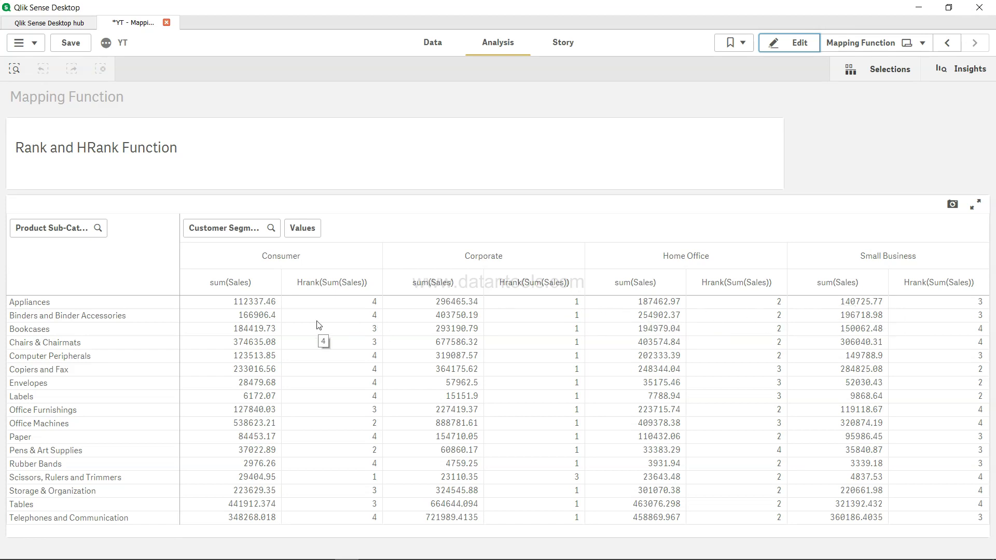
left_click(795, 46)
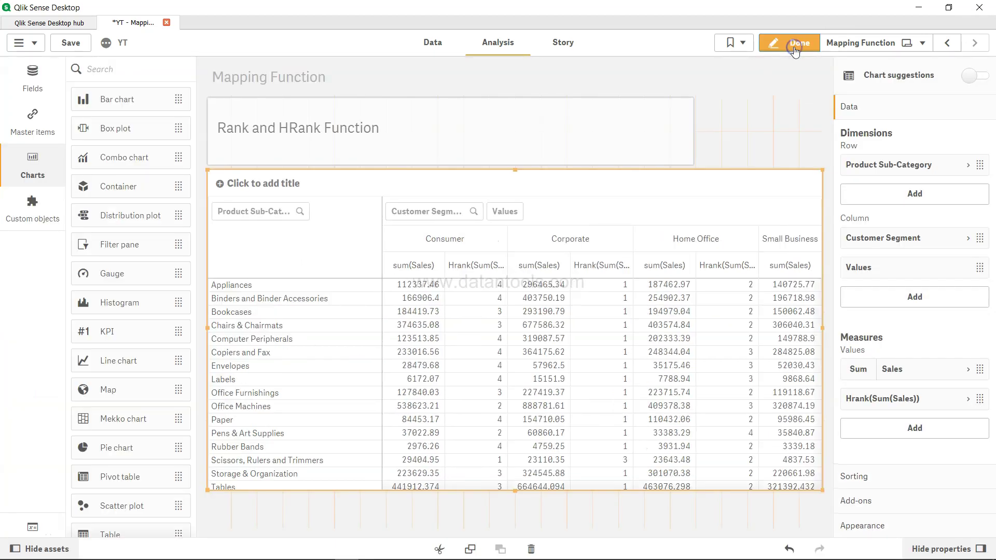